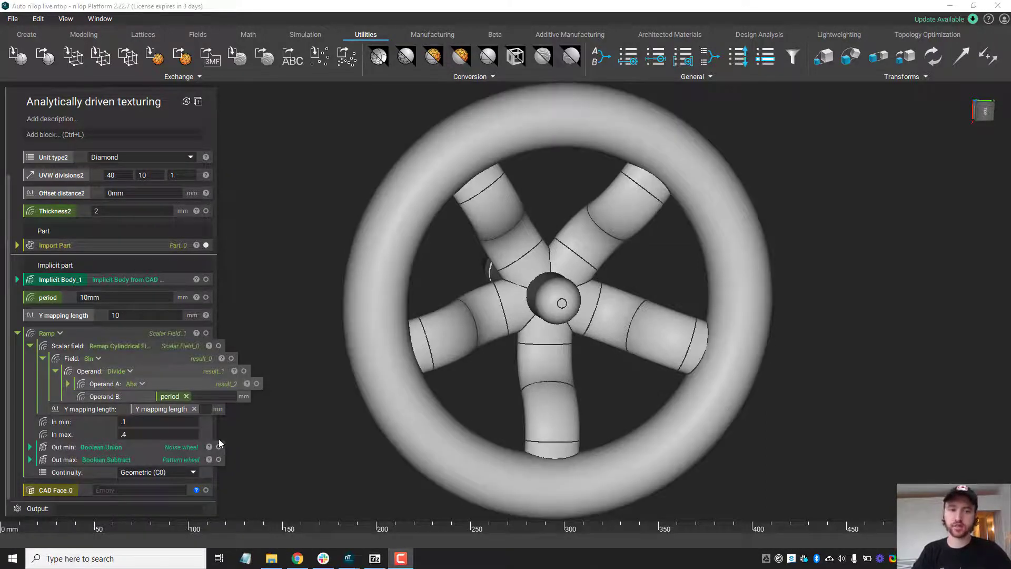
Hide the imported wheel and preview the noise-textured Out min wheel at a tilted angle
{"action": "left_click", "coordinate": [206, 245]}
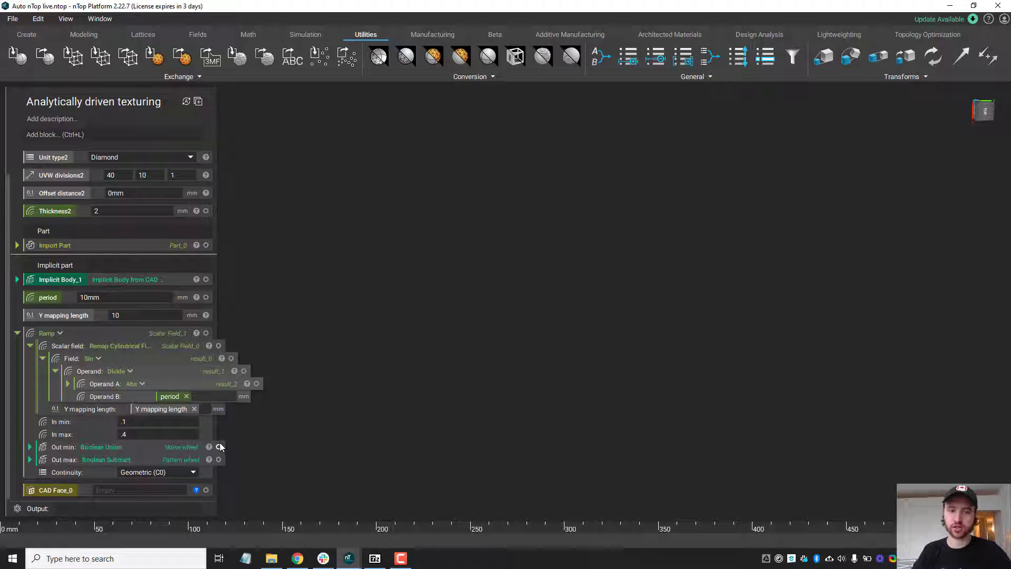
{"action": "left_click", "coordinate": [218, 446]}
{"action": "left_click_drag", "start_coordinate": [399, 381], "coordinate": [400, 351]}
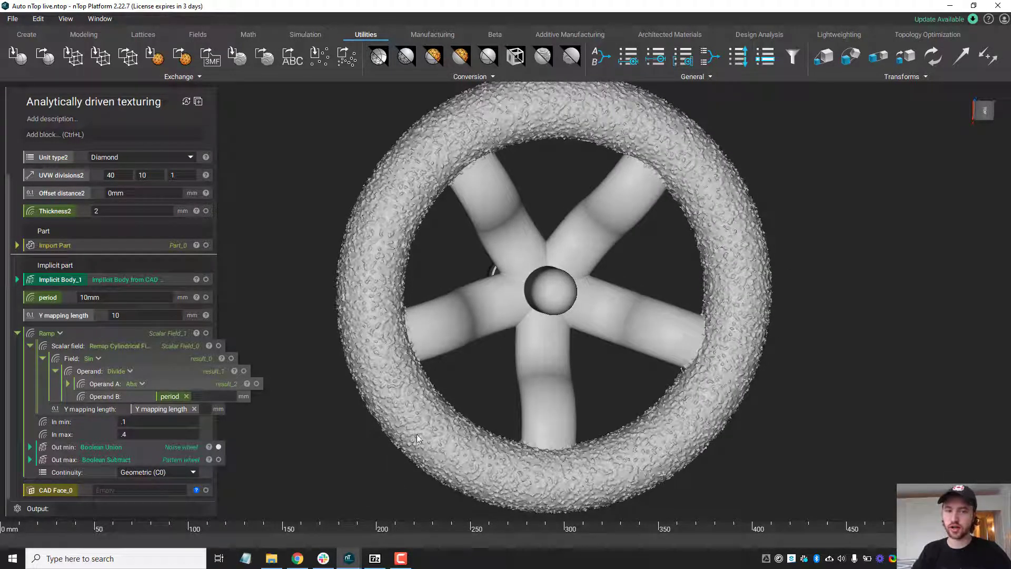
Swap the noise wheel for the diamond-lattice Out max Pattern wheel and orbit it slightly
{"action": "left_click", "coordinate": [218, 446]}
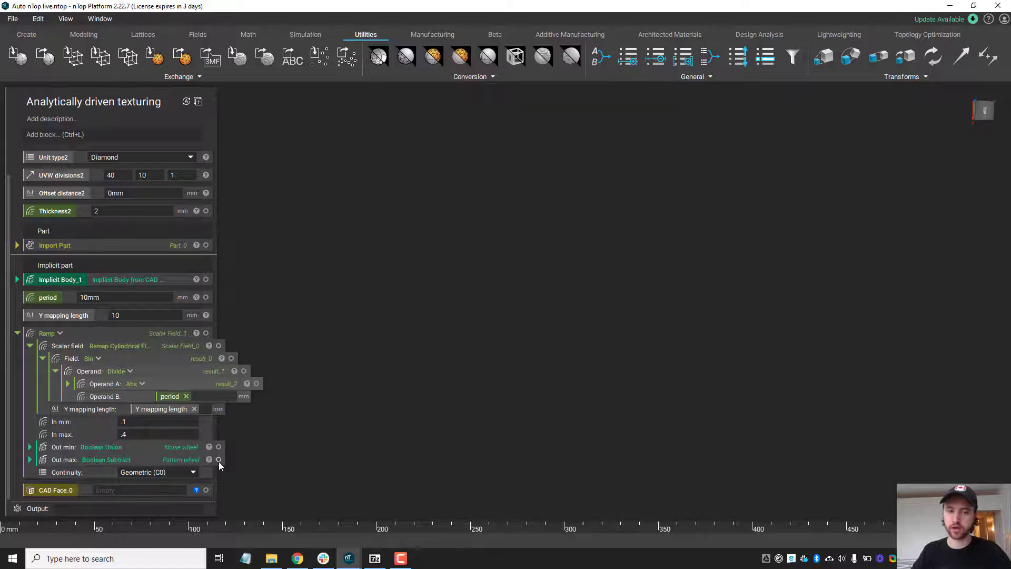
{"action": "left_click", "coordinate": [219, 459]}
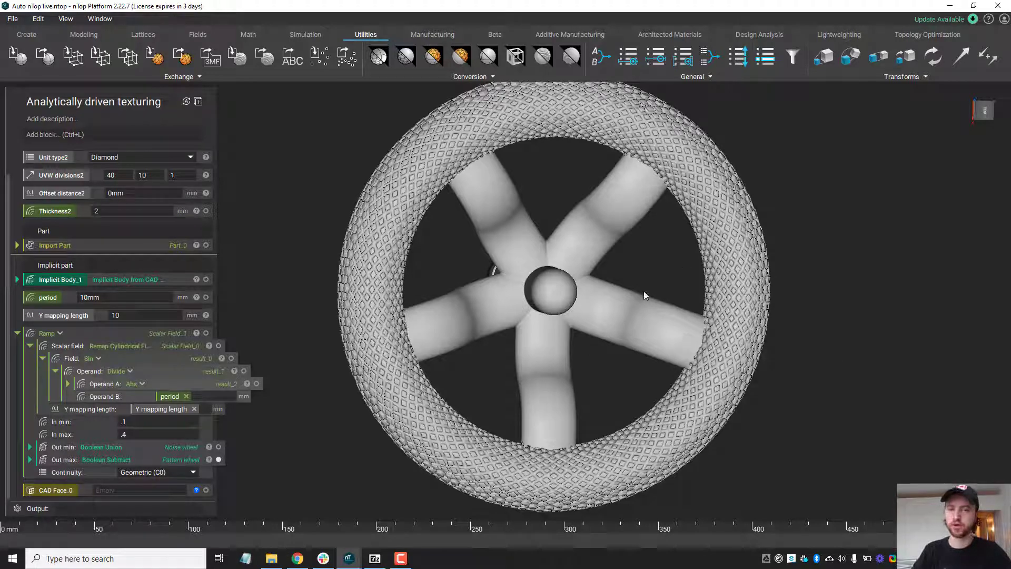
{"action": "right_click_drag", "start_coordinate": [619, 314], "coordinate": [541, 337]}
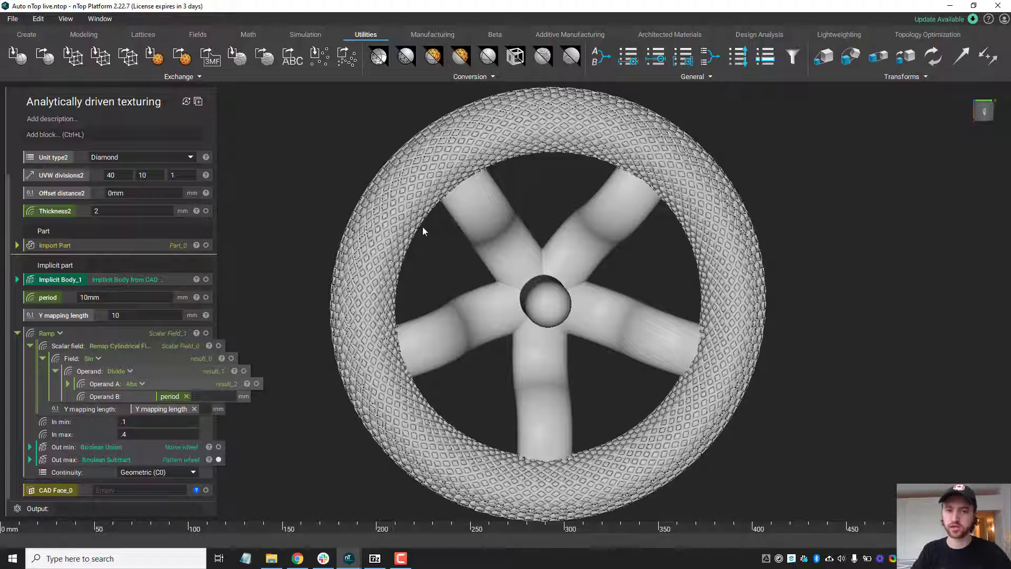
Hide the patterned wheel and preview the absolute-y field in Turbo with value probing
{"action": "left_click", "coordinate": [218, 460]}
{"action": "left_click", "coordinate": [68, 383]}
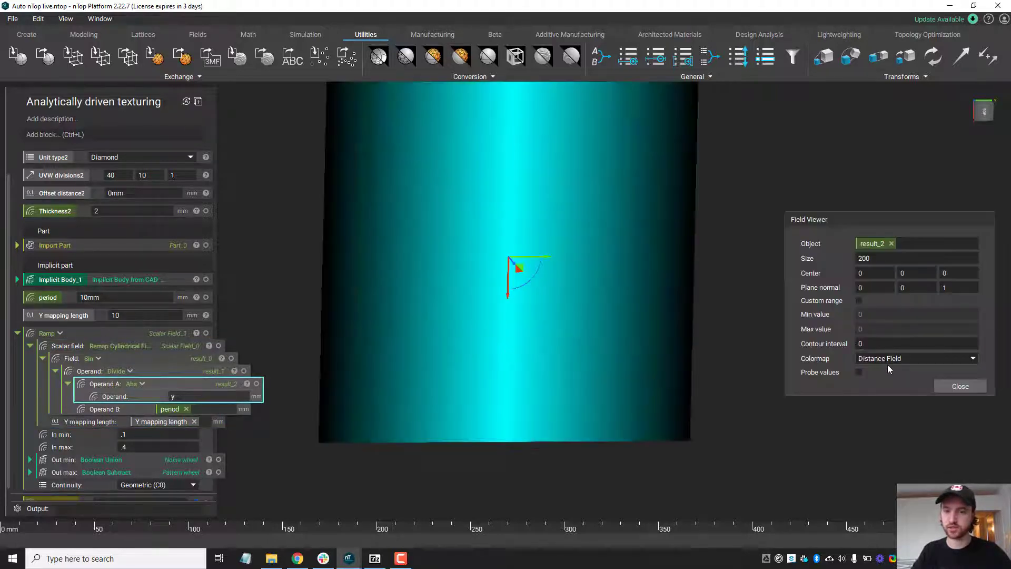
{"action": "left_click", "coordinate": [890, 361]}
{"action": "left_click", "coordinate": [869, 373]}
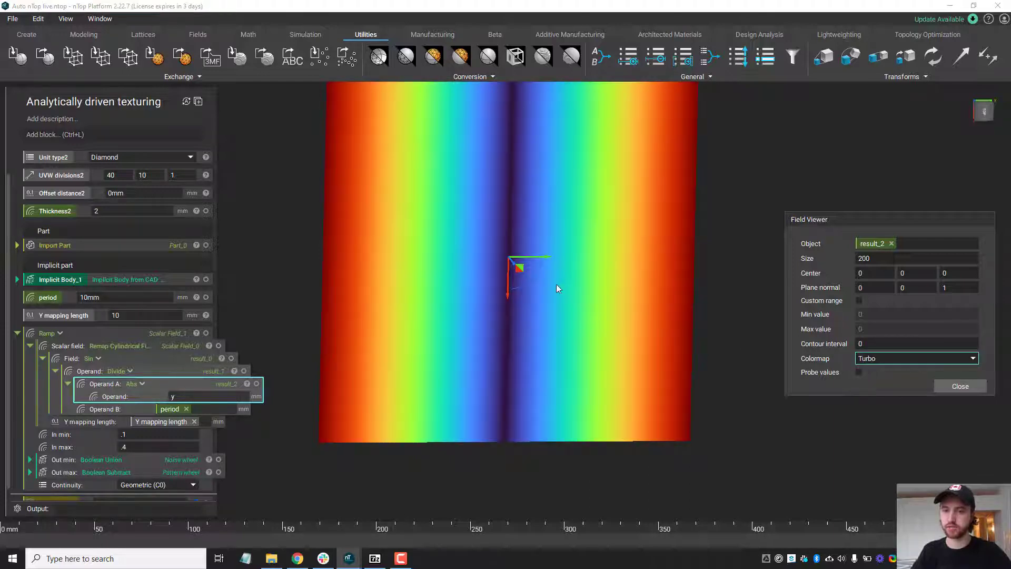
{"action": "left_click_drag", "start_coordinate": [556, 283], "coordinate": [539, 284]}
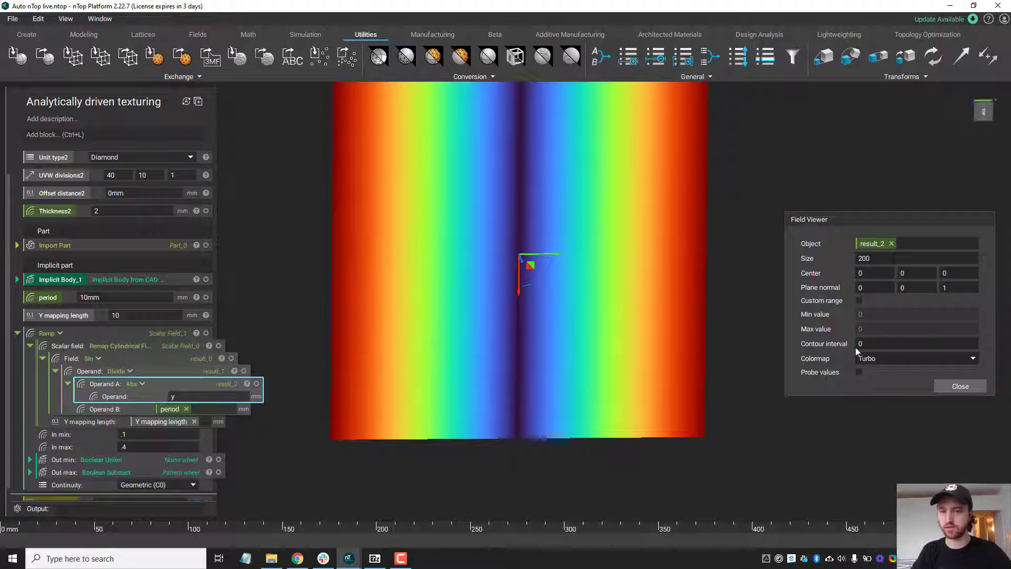
{"action": "left_click", "coordinate": [859, 372]}
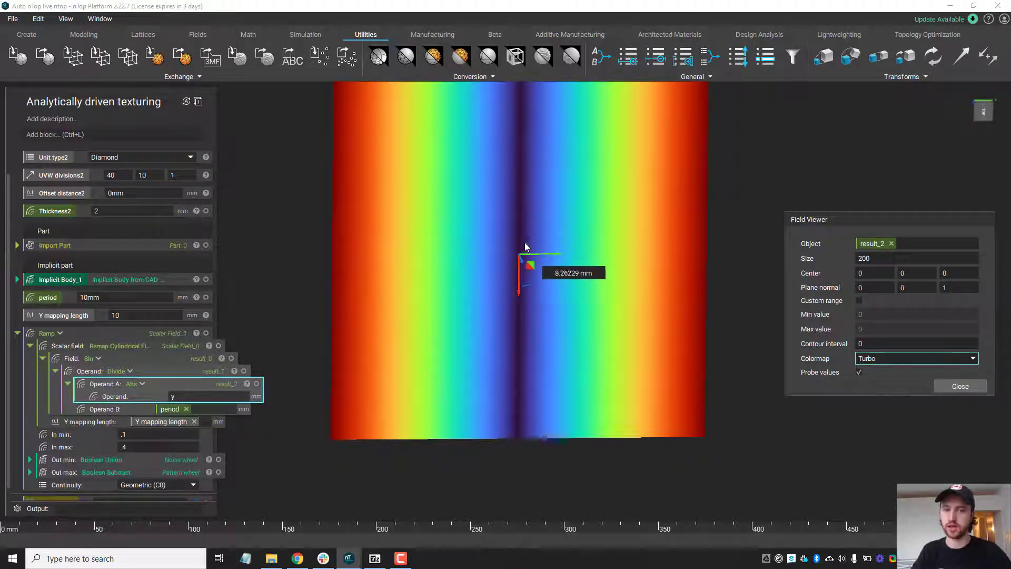
Preview the Divide result field instead, in Turbo with value probing on
{"action": "left_click", "coordinate": [957, 386]}
{"action": "left_click", "coordinate": [179, 372]}
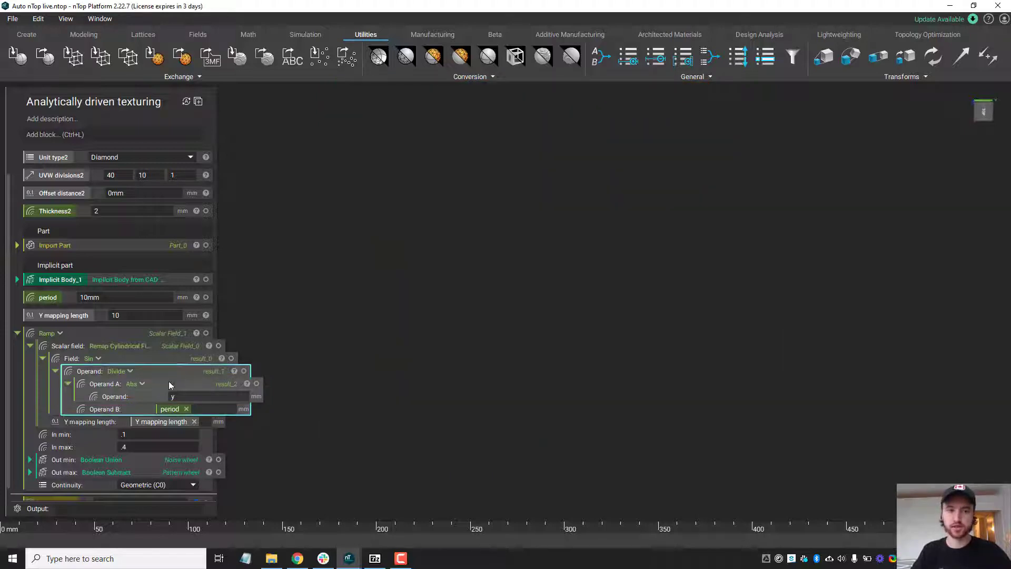
{"action": "key", "text": "ctrl+shift+f"}
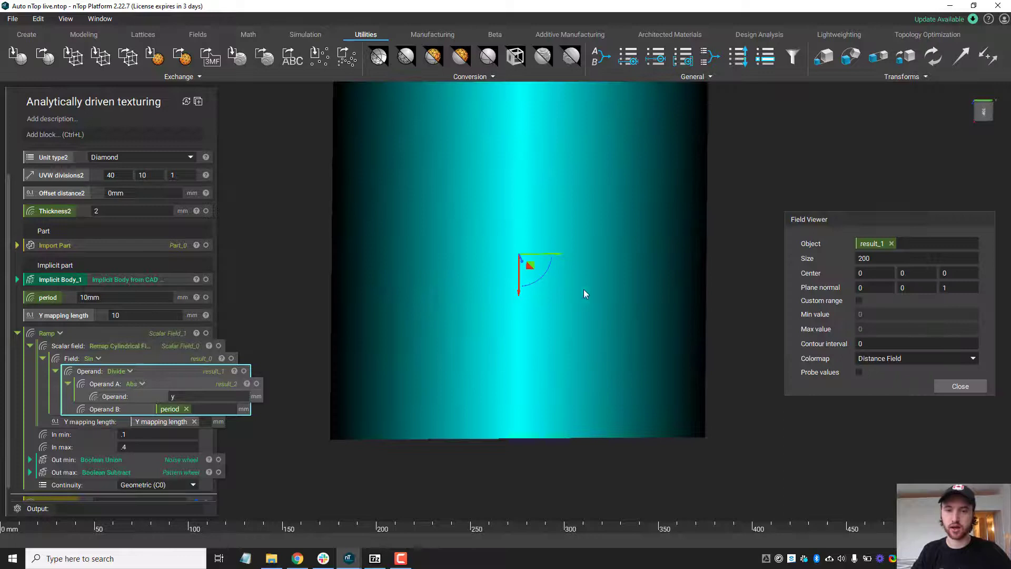
{"action": "left_click", "coordinate": [897, 359]}
{"action": "left_click", "coordinate": [895, 374]}
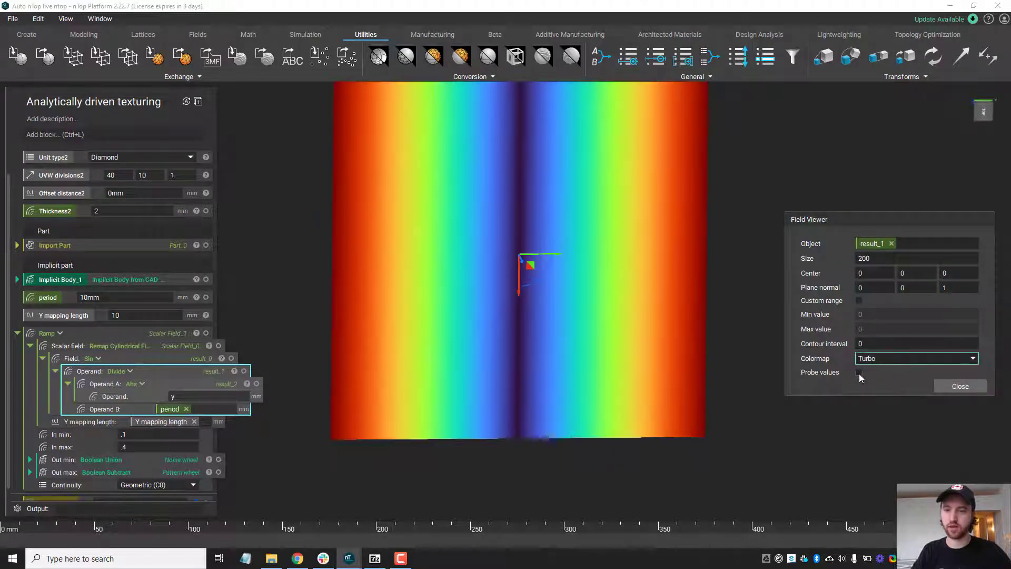
{"action": "left_click", "coordinate": [859, 372]}
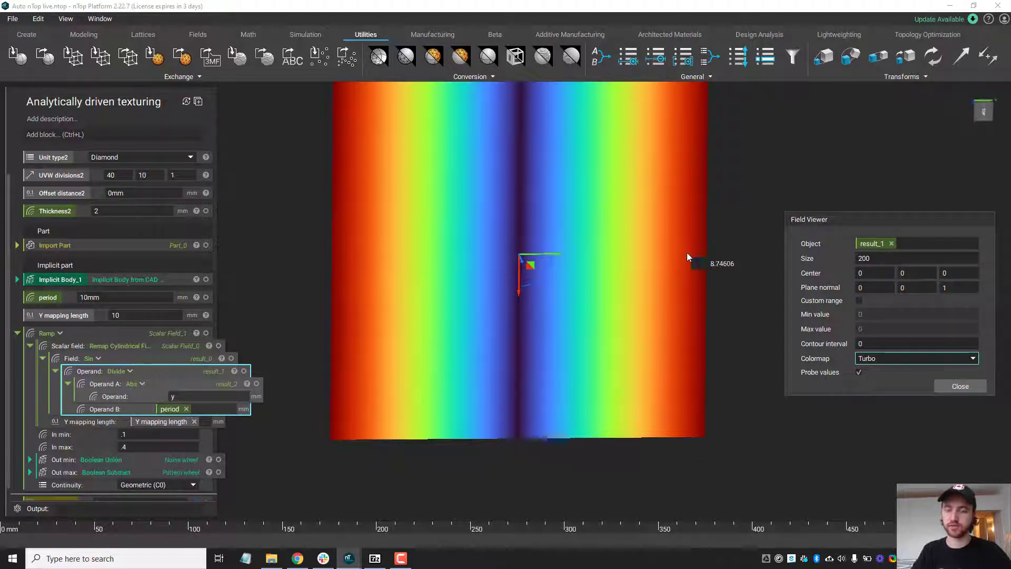
Inspect the Sin field in Turbo with value probing, then close its preview
{"action": "left_click", "coordinate": [958, 387]}
{"action": "left_click", "coordinate": [147, 354]}
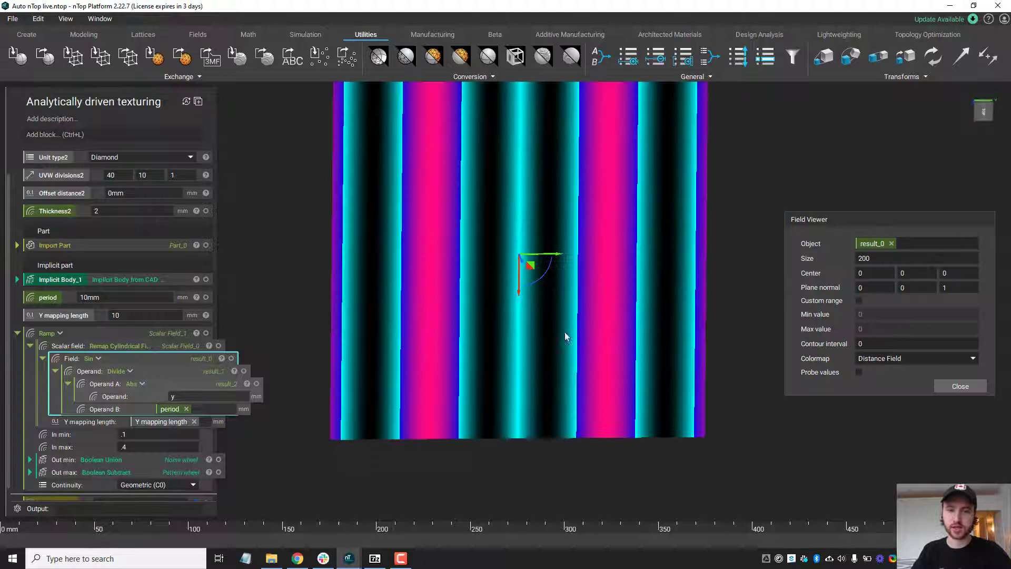
{"action": "left_click", "coordinate": [916, 359]}
{"action": "left_click", "coordinate": [877, 375]}
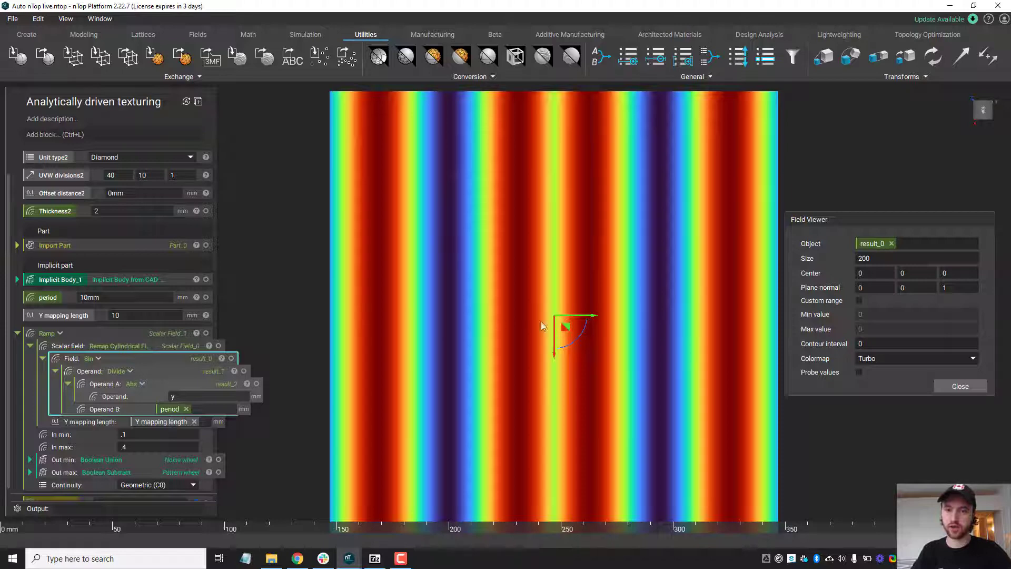
{"action": "left_click", "coordinate": [859, 372]}
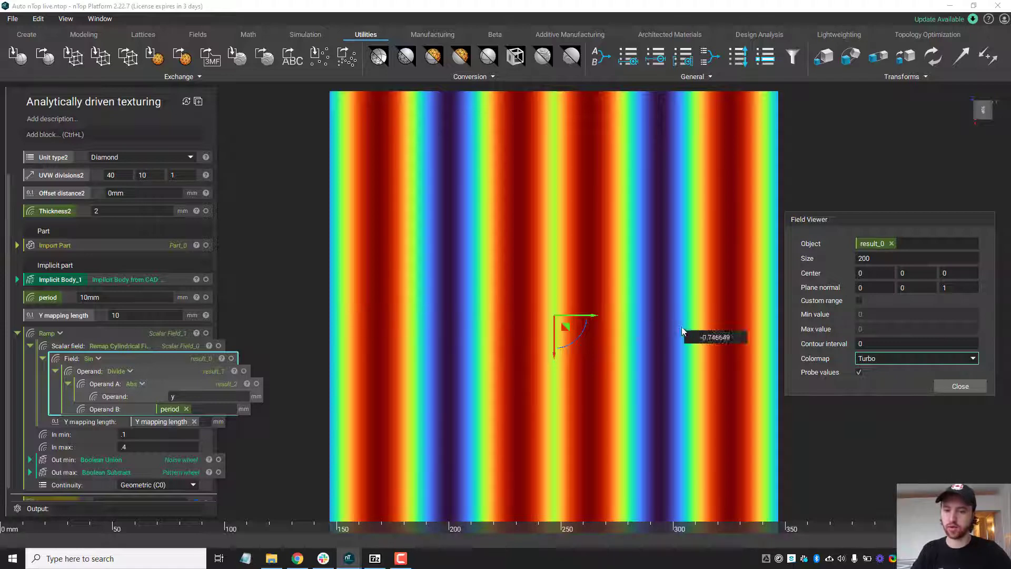
{"action": "left_click", "coordinate": [969, 387]}
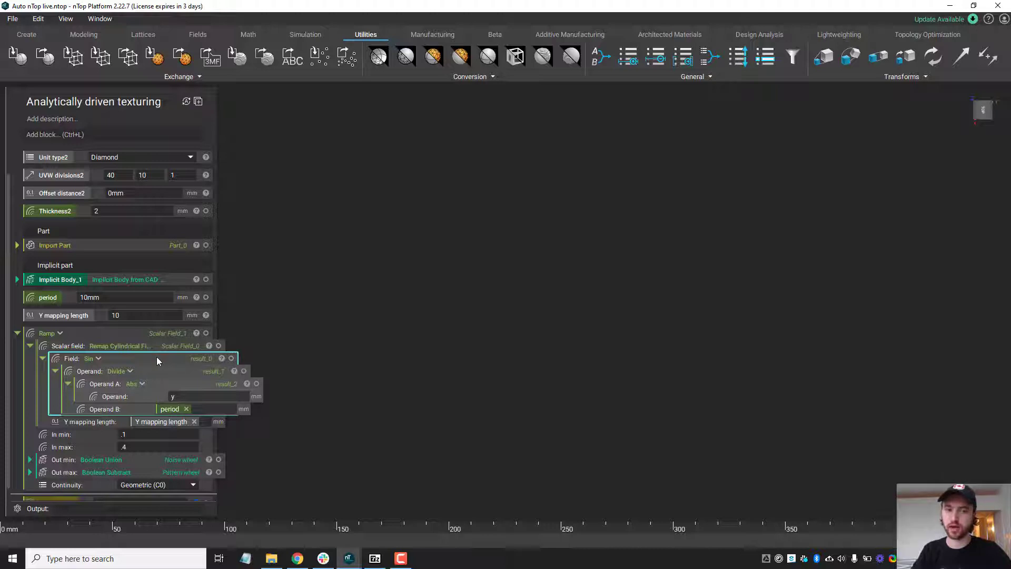
Preview the cylindrically remapped scalar field in Turbo, read its values, and select the Ramp block
{"action": "left_click", "coordinate": [176, 346]}
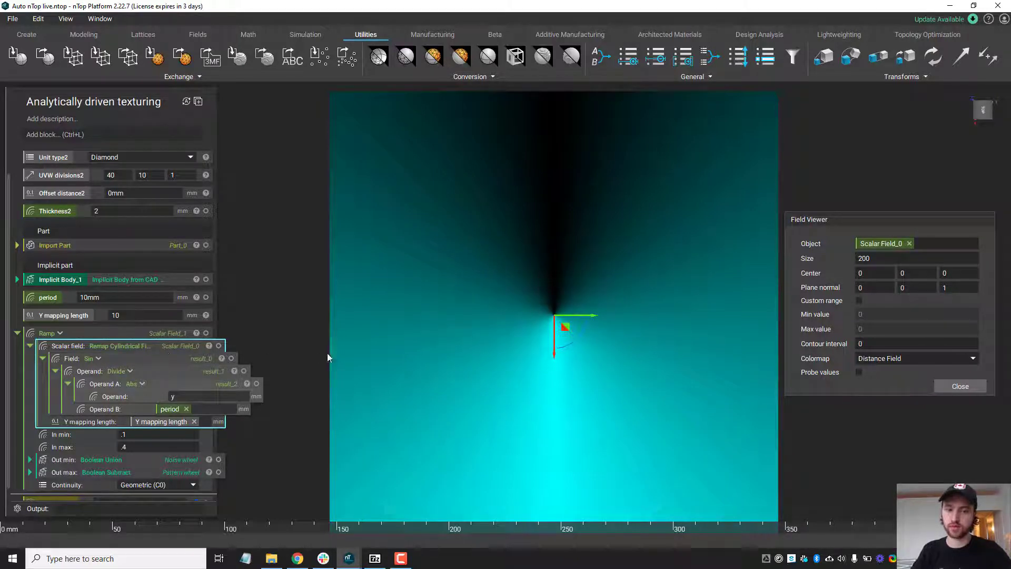
{"action": "left_click", "coordinate": [902, 361]}
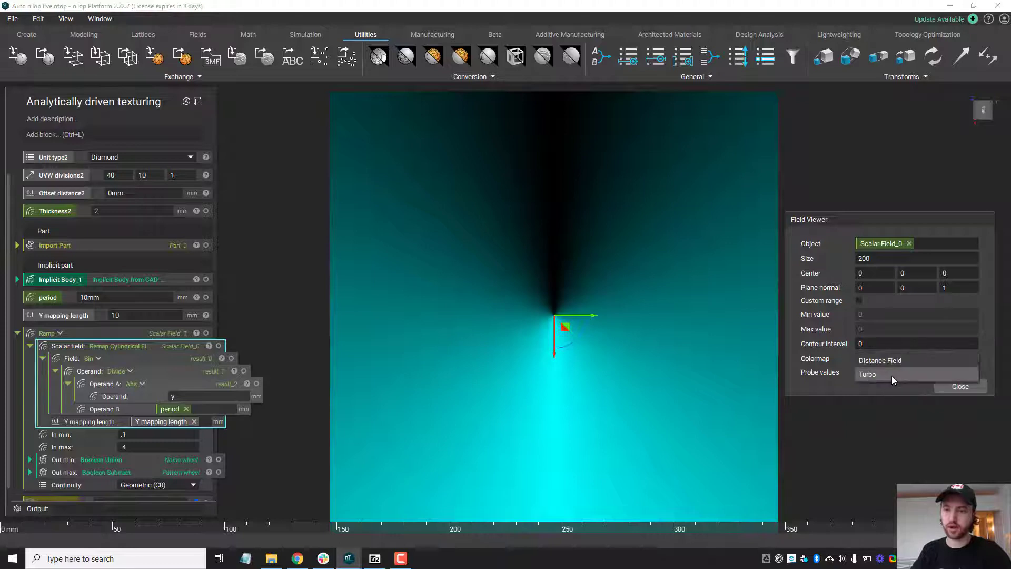
{"action": "left_click", "coordinate": [892, 375]}
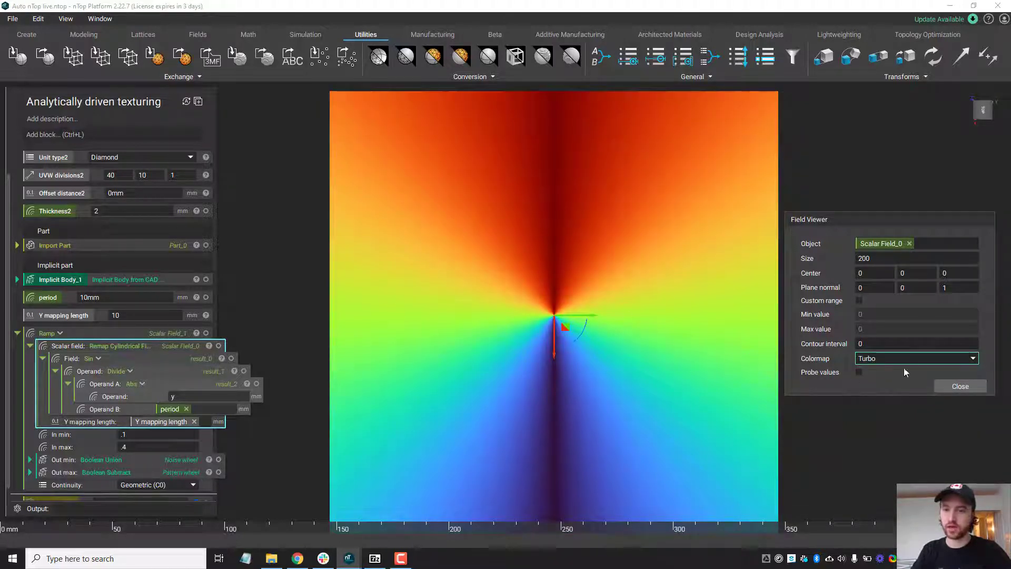
{"action": "mouse_move", "coordinate": [571, 318]}
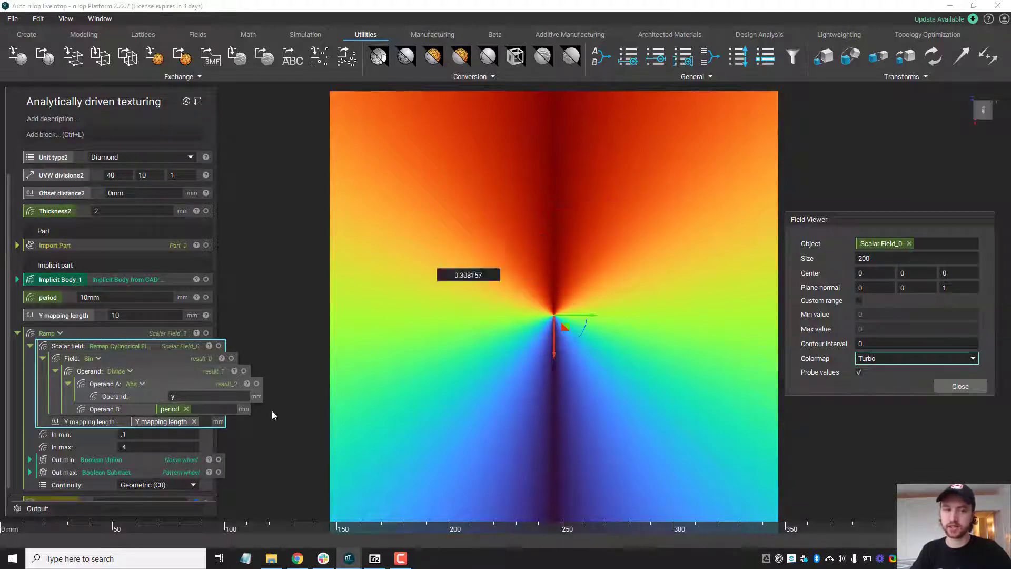
{"action": "left_click", "coordinate": [58, 439]}
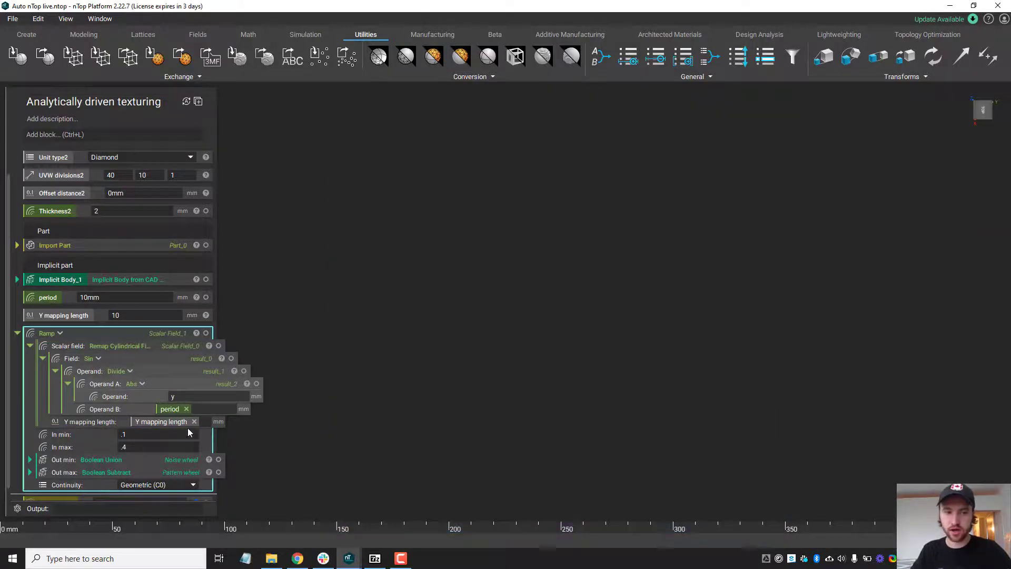
Compare the noise and pattern wheels, then display the Ramp-blended wheel
{"action": "left_click", "coordinate": [960, 386]}
{"action": "left_click", "coordinate": [218, 460]}
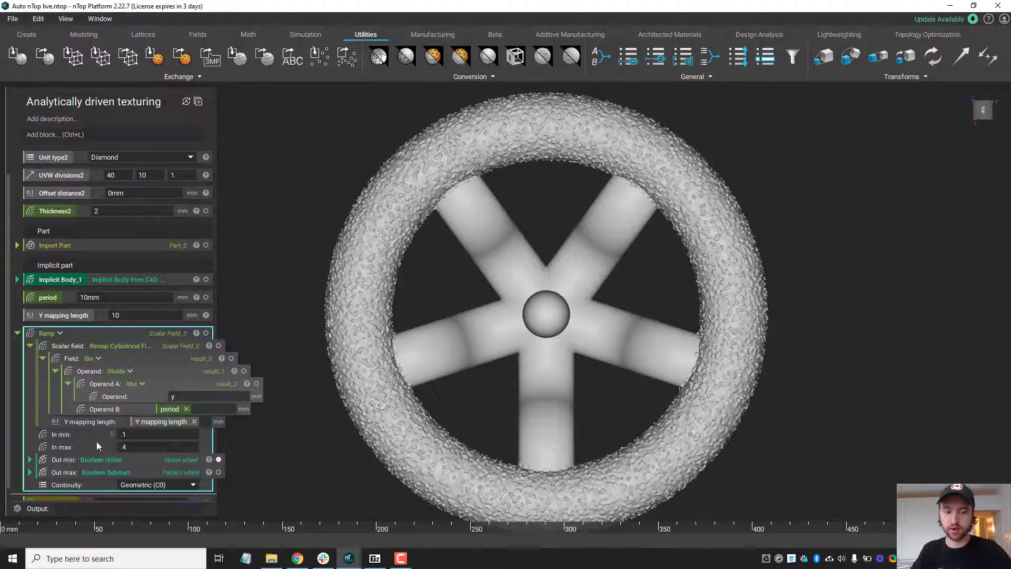
{"action": "left_click", "coordinate": [219, 471]}
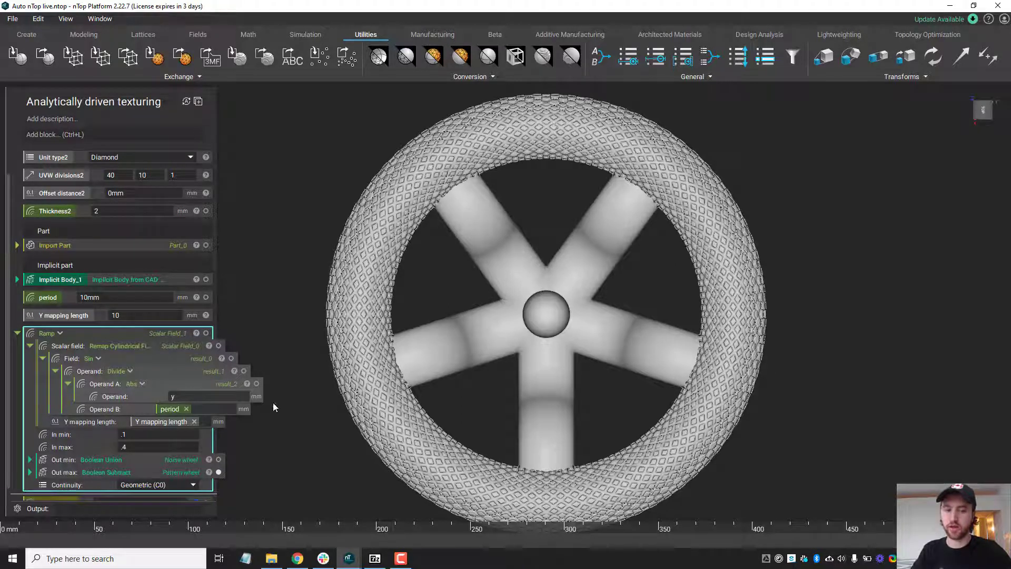
{"action": "left_click", "coordinate": [218, 472]}
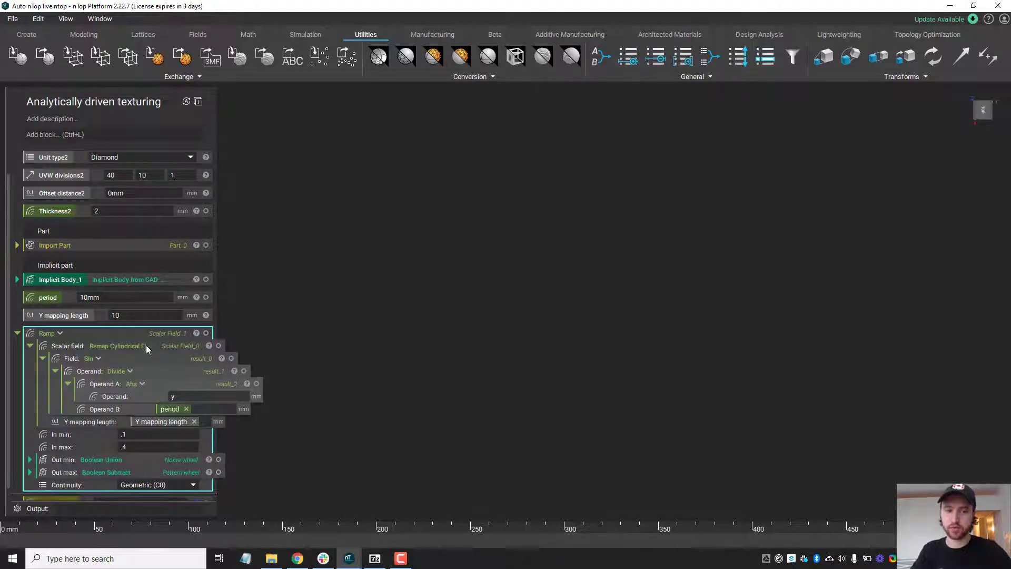
{"action": "left_click", "coordinate": [207, 333]}
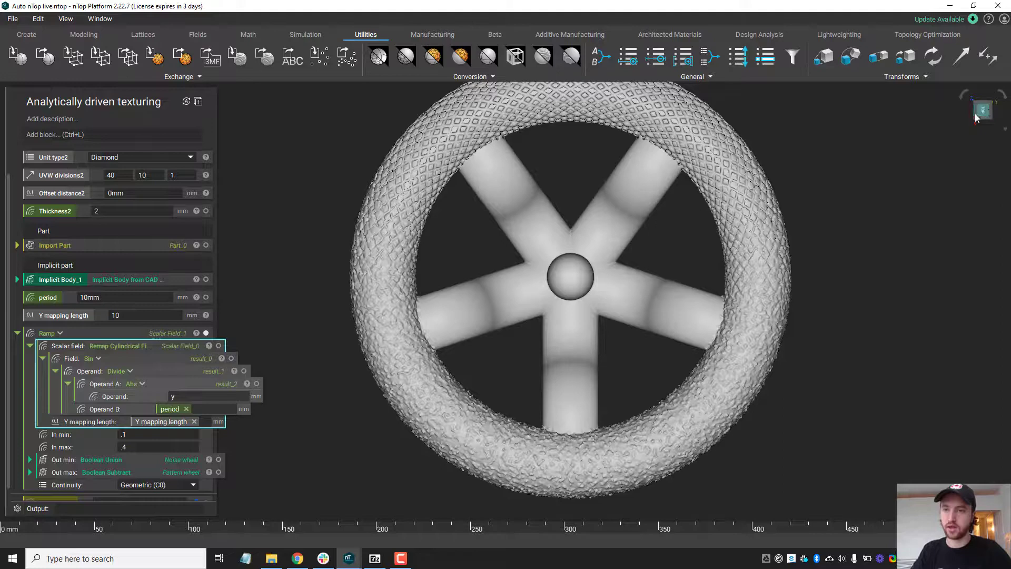
Orbit and zoom around the blended wheel to inspect its rim texture
{"action": "right_click_drag", "start_coordinate": [643, 353], "coordinate": [597, 443]}
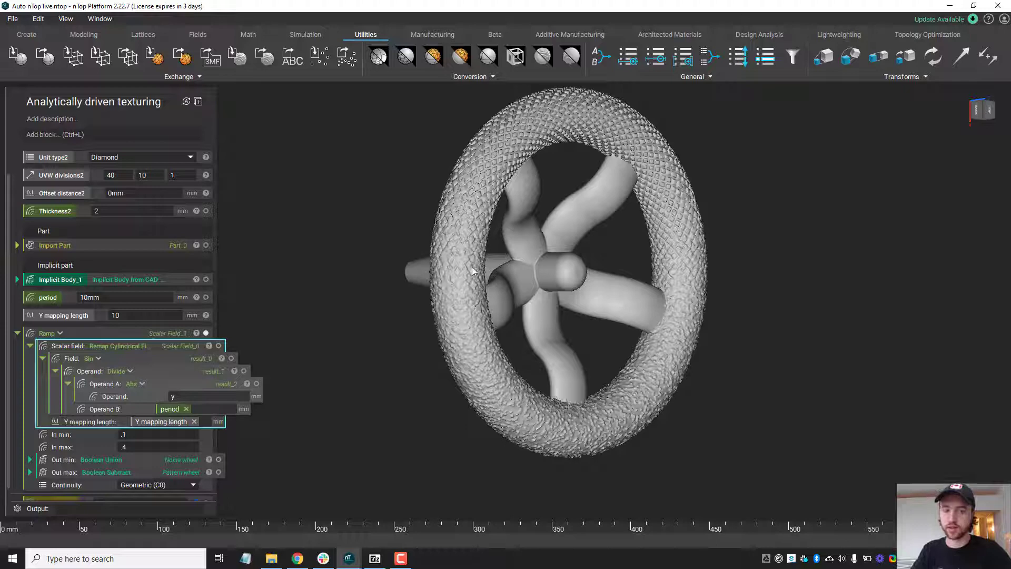
{"action": "right_click_drag", "start_coordinate": [573, 123], "coordinate": [530, 131]}
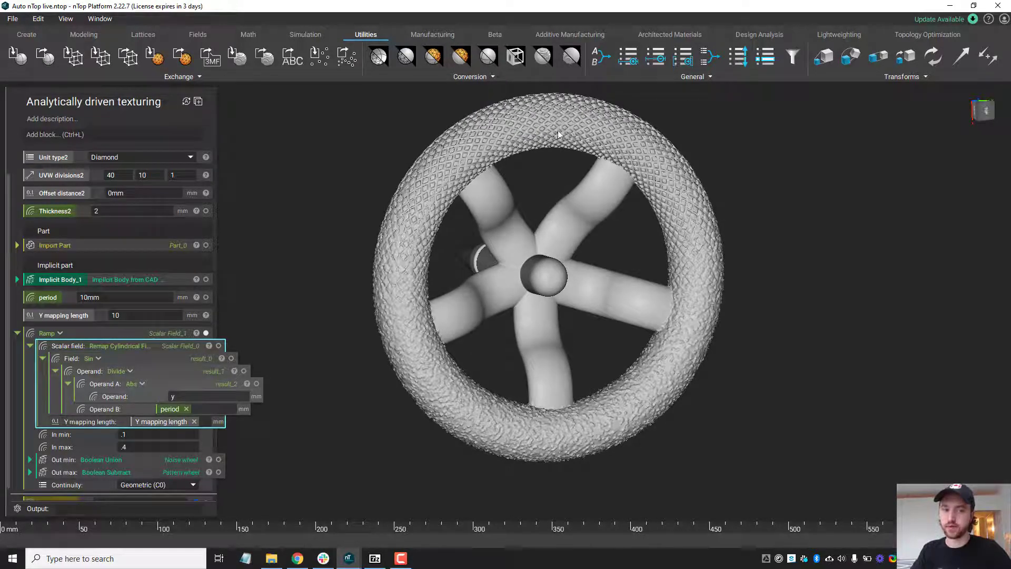
{"action": "right_click_drag", "start_coordinate": [557, 123], "coordinate": [478, 165]}
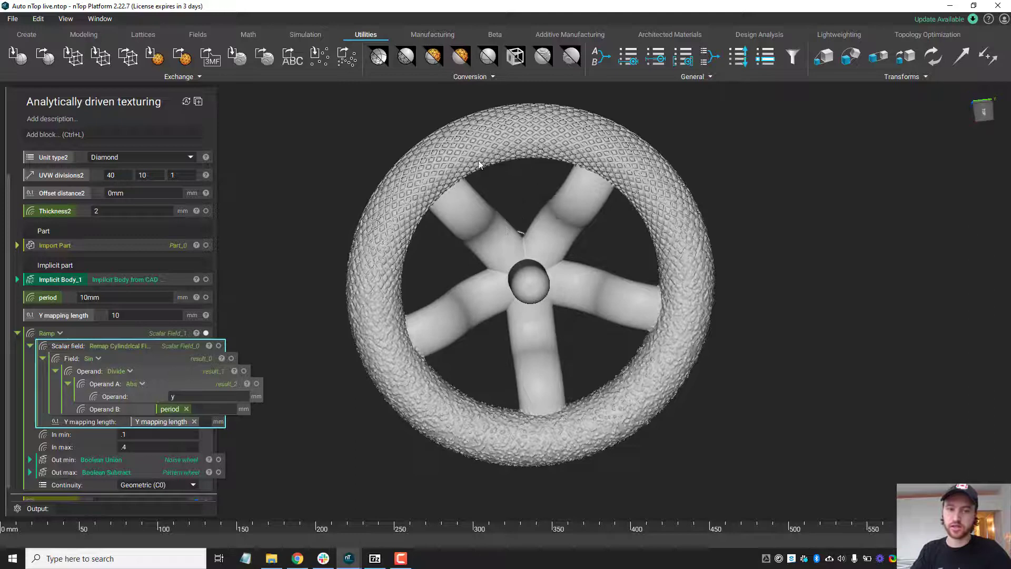
{"action": "scroll", "coordinate": [102, 314], "scroll_direction": "up", "scroll_amount": 1}
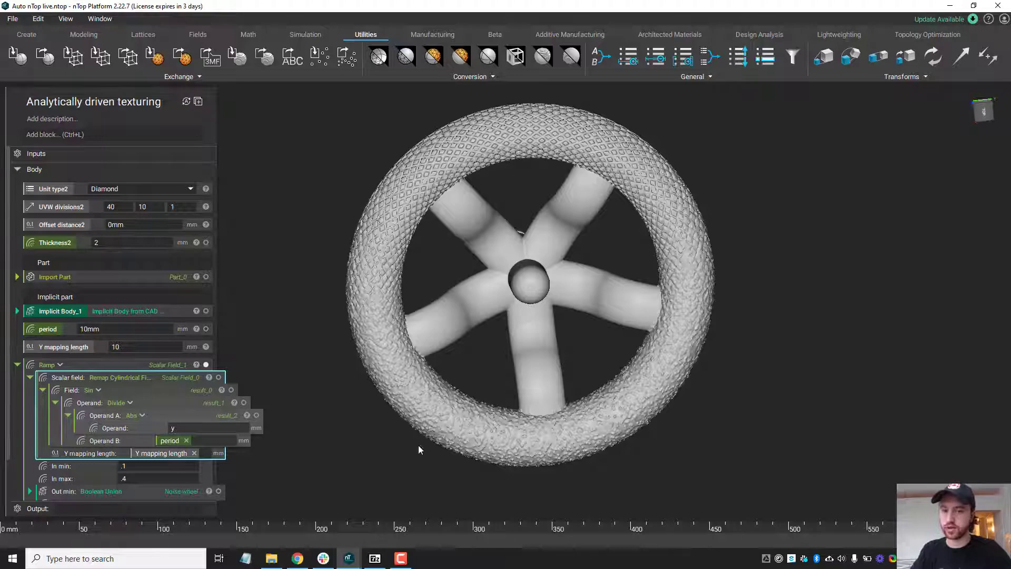
{"action": "scroll", "coordinate": [589, 442], "scroll_direction": "down", "scroll_amount": 1}
{"action": "scroll", "coordinate": [588, 440], "scroll_direction": "up", "scroll_amount": 2}
{"action": "right_click_drag", "start_coordinate": [589, 441], "coordinate": [697, 374]}
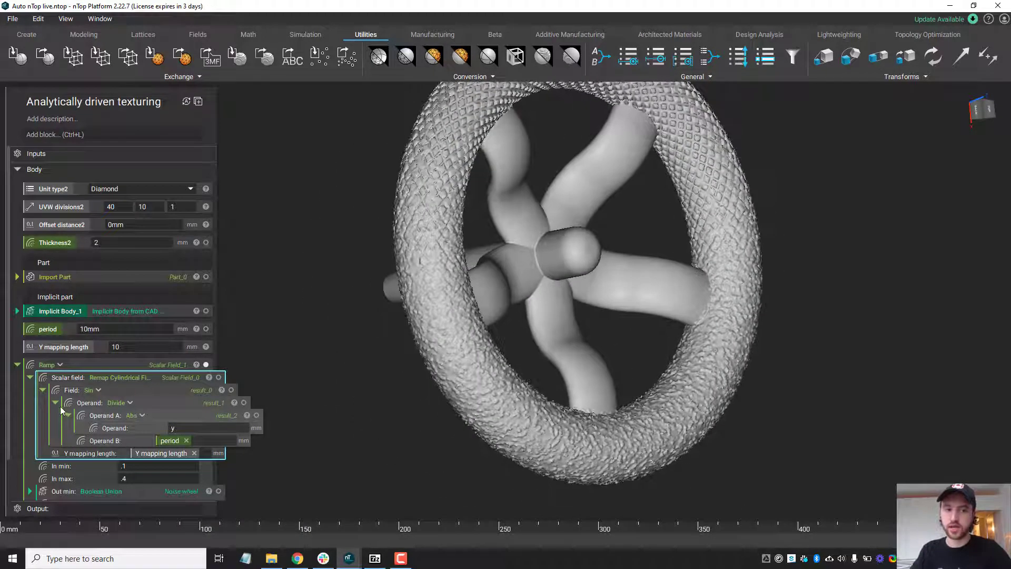
Collapse the Sin field's operand rows in the Ramp block and view the wheel's hub side
{"action": "left_click", "coordinate": [42, 390]}
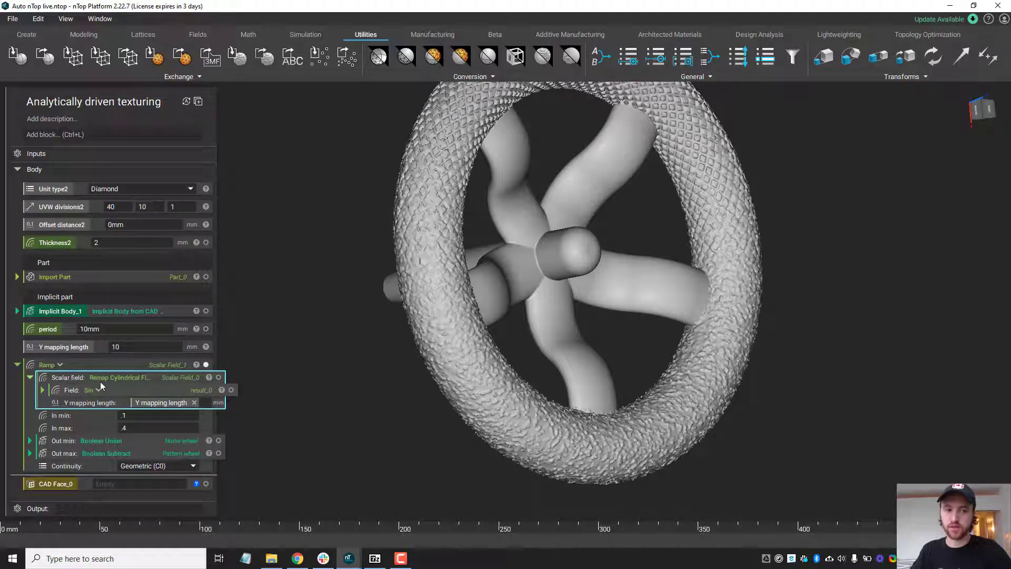
{"action": "right_click_drag", "start_coordinate": [543, 318], "coordinate": [377, 289]}
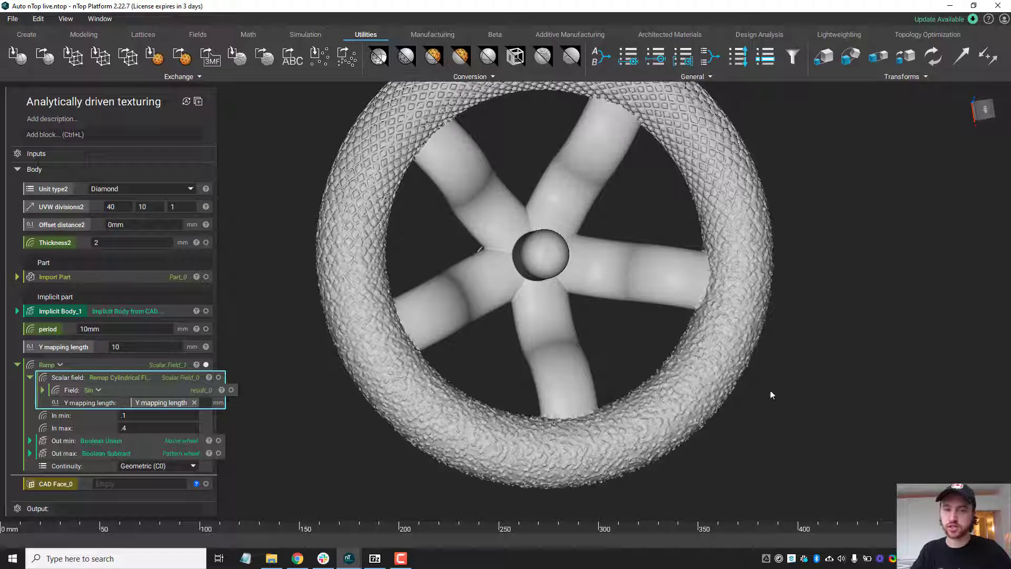
{"action": "scroll", "coordinate": [601, 290], "scroll_direction": "down", "scroll_amount": 4}
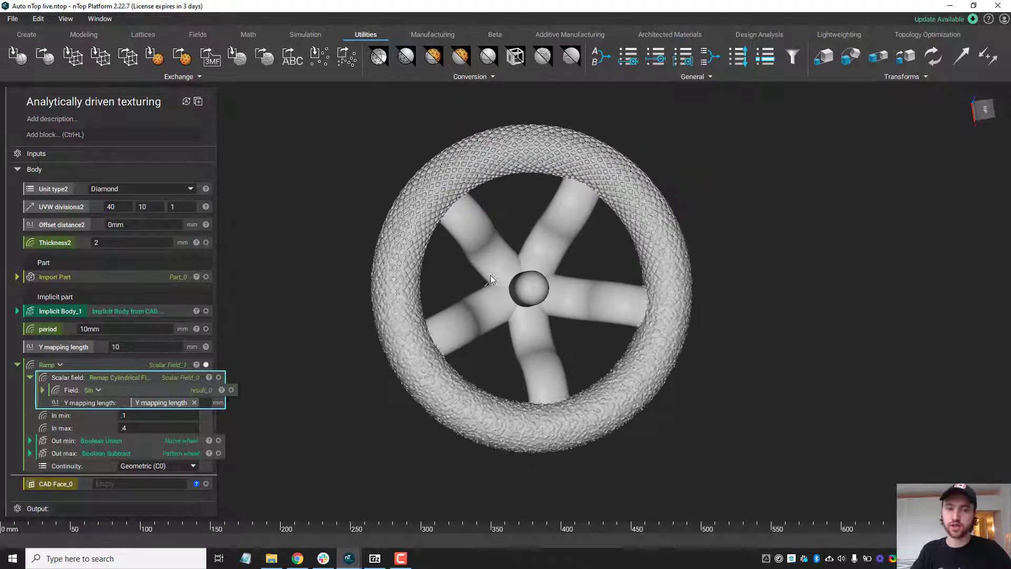